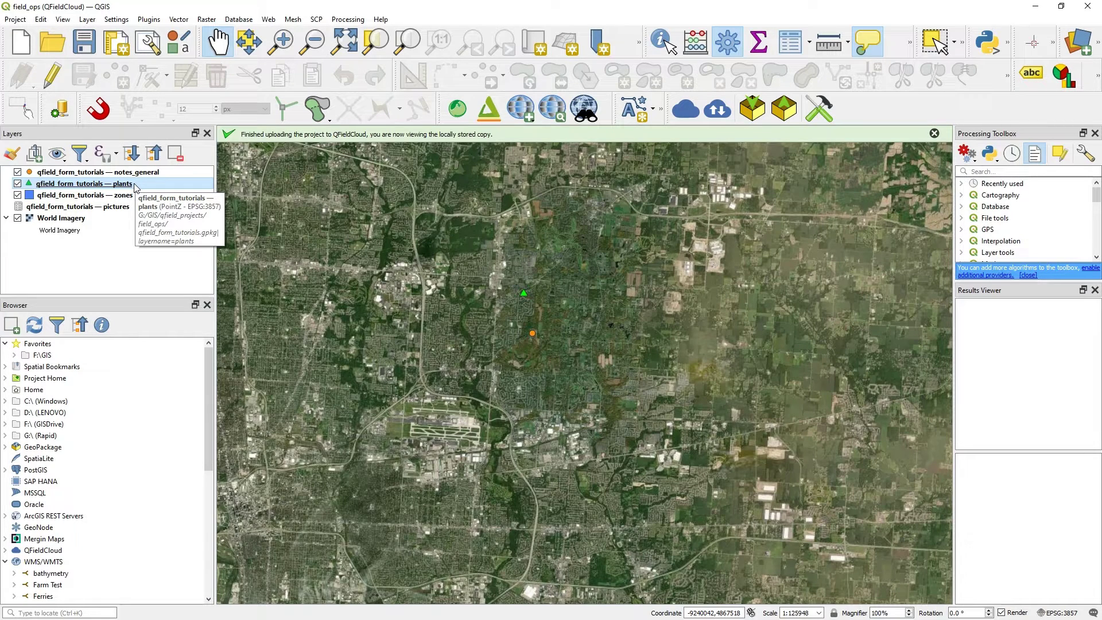
# Right-click the plants layer in the Layers panel to bring up its context menu
pyautogui.rightClick(136, 187)
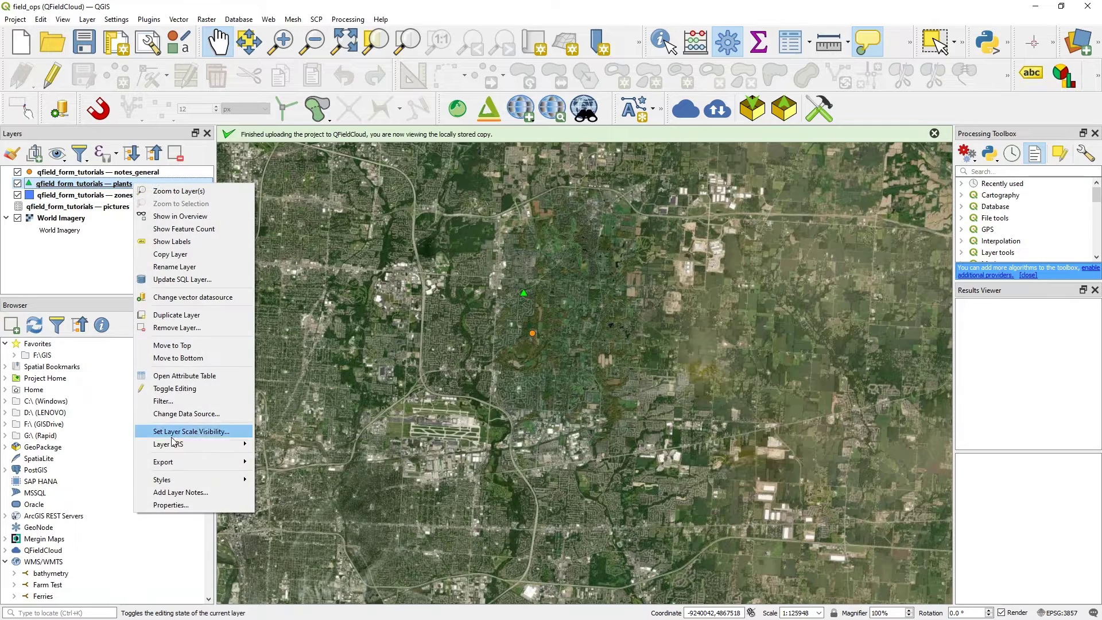
# Open the plants layer's Attributes Form properties and select the max_height_ft field
pyautogui.click(194, 507)
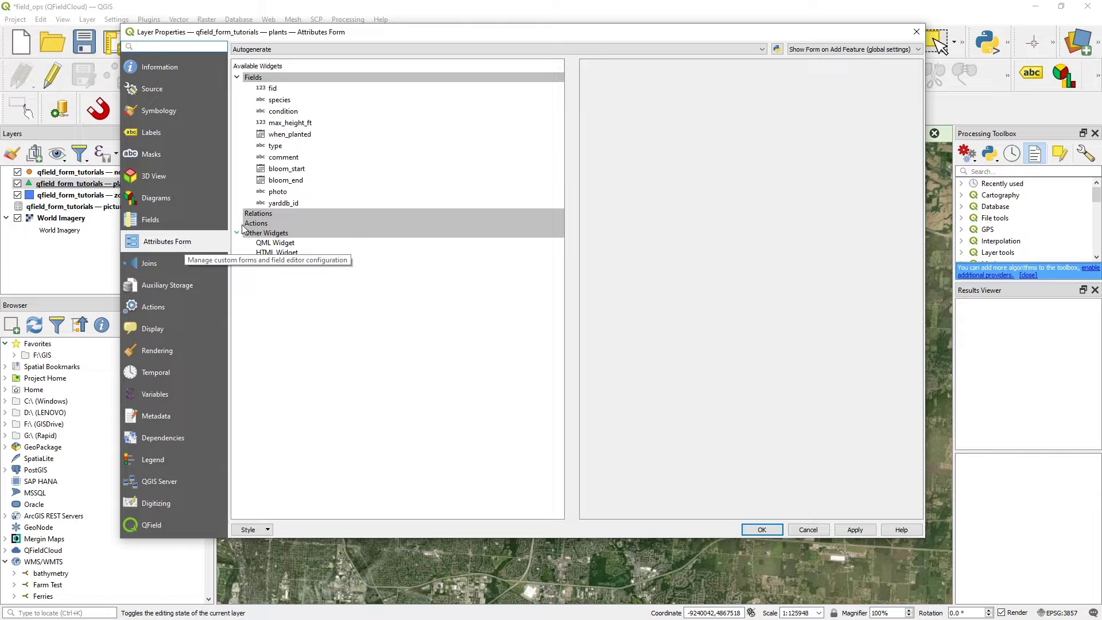
pyautogui.click(310, 123)
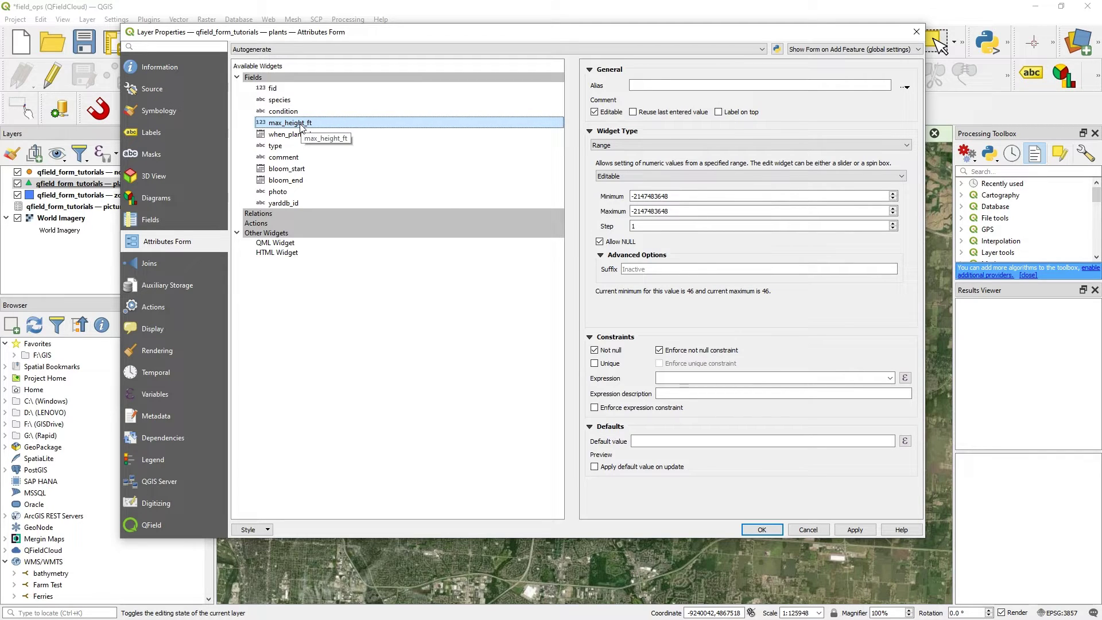
# Give the max_height_ft field the alias 'Maximum Height (ft)'
pyautogui.click(671, 87)
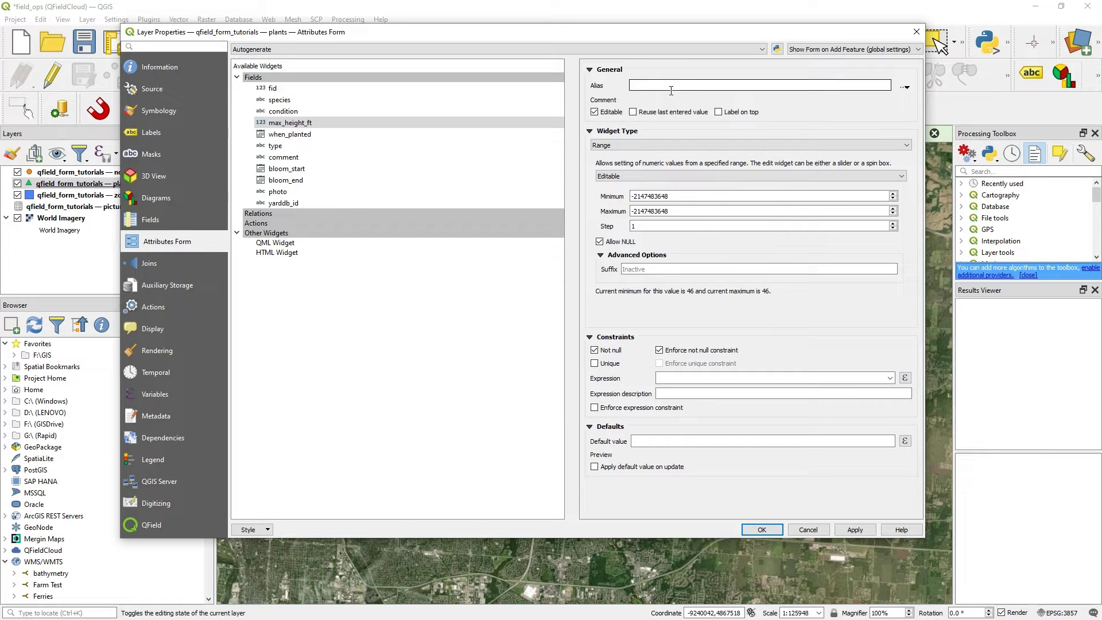
pyautogui.write('Maximum Height')
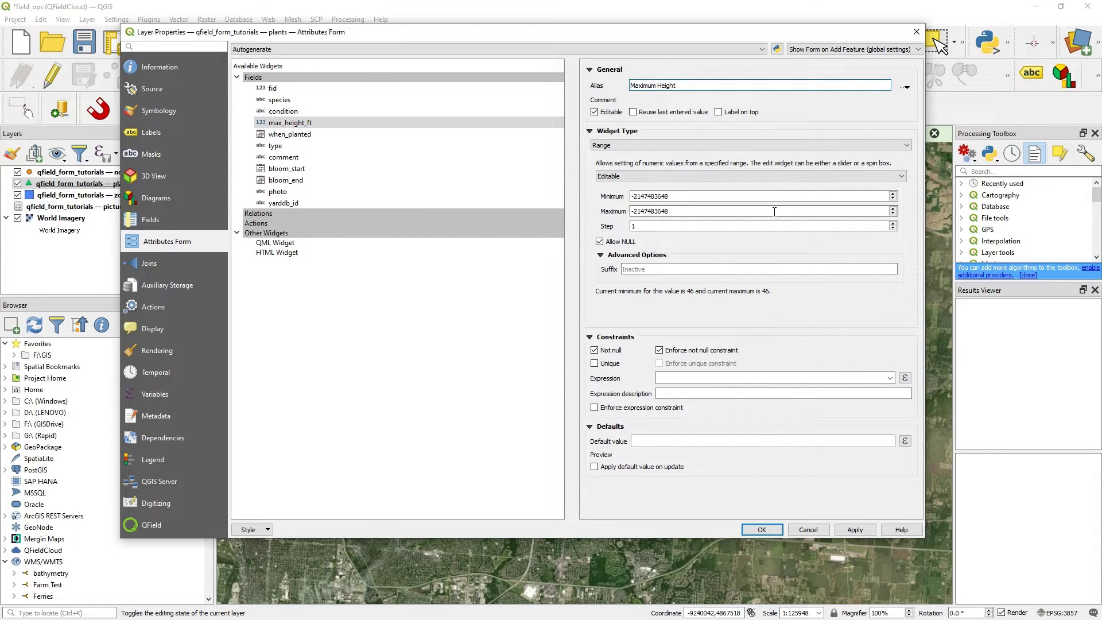
pyautogui.write('(ft')
# Set the Range widget's editing style to Slider
pyautogui.click(626, 177)
pyautogui.click(617, 194)
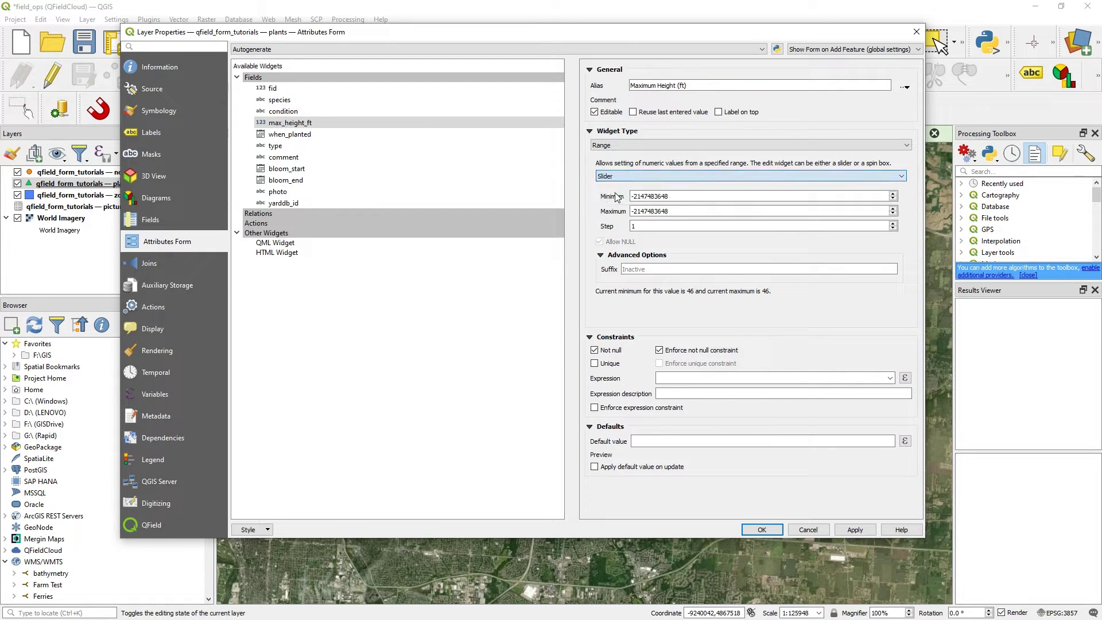
pyautogui.click(629, 177)
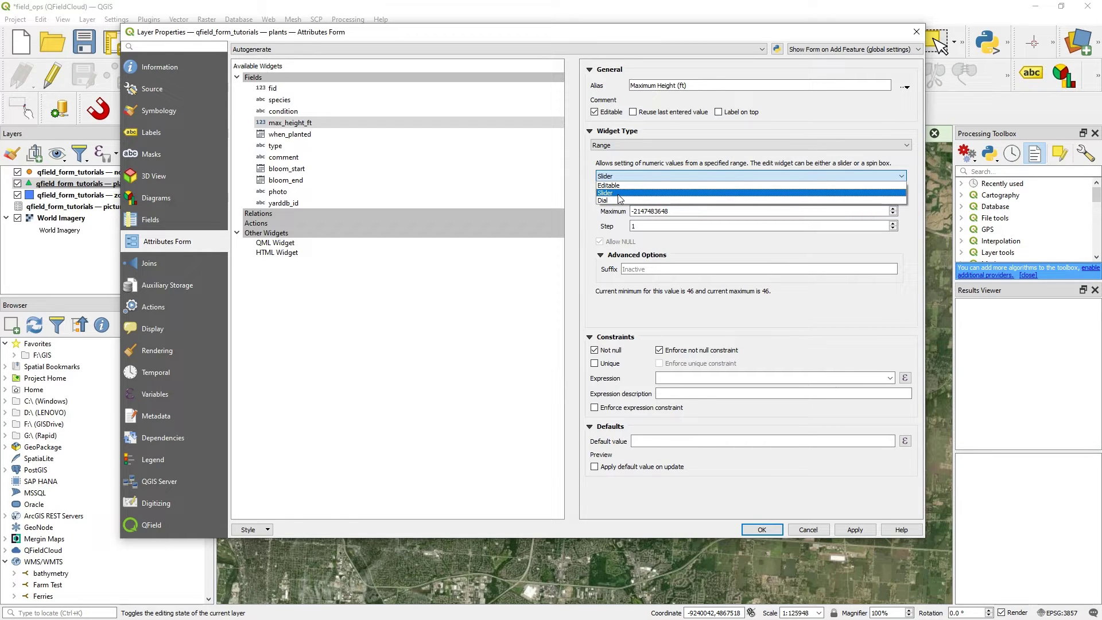
pyautogui.click(618, 194)
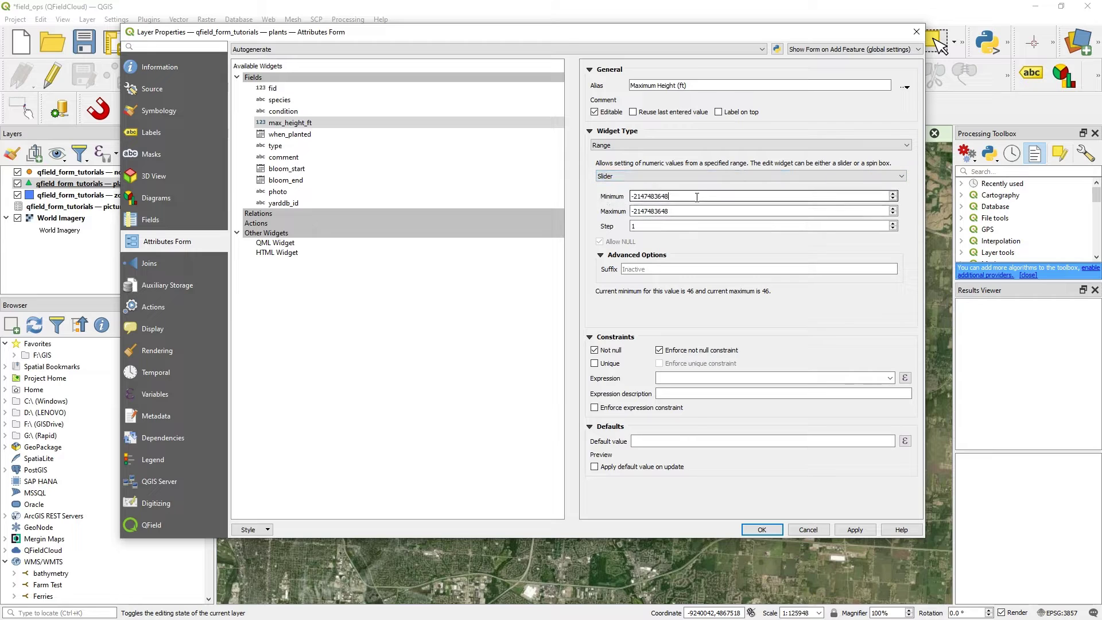
pyautogui.moveTo(669, 196); pyautogui.dragTo(583, 190)
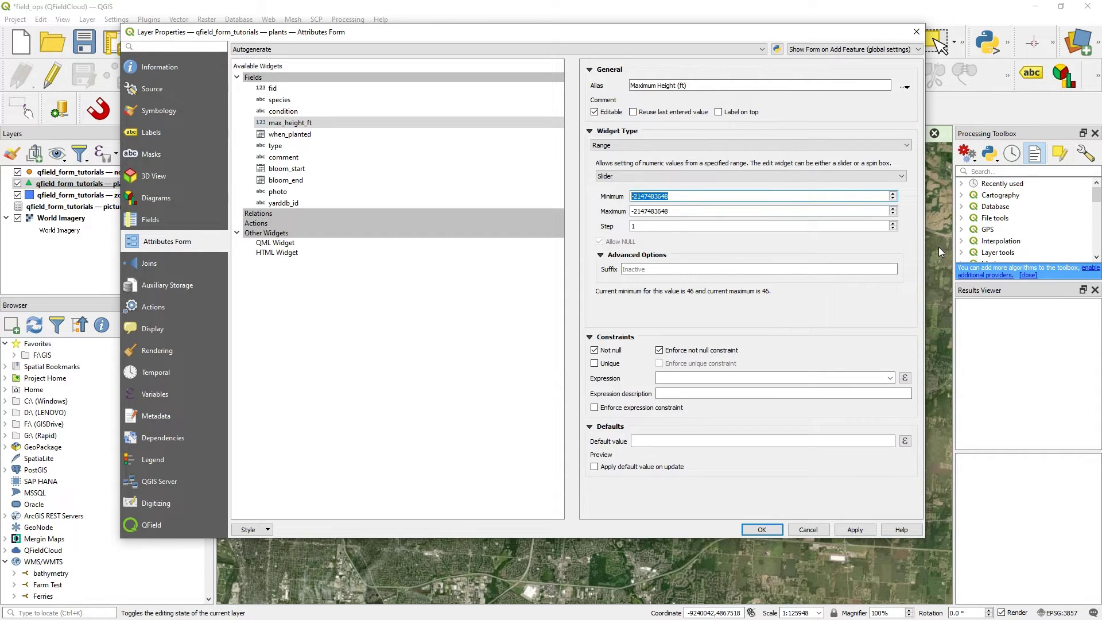
# Set the slider's range to a minimum of 0 and a maximum of 200
pyautogui.write('0')
pyautogui.moveTo(675, 211); pyautogui.dragTo(602, 212)
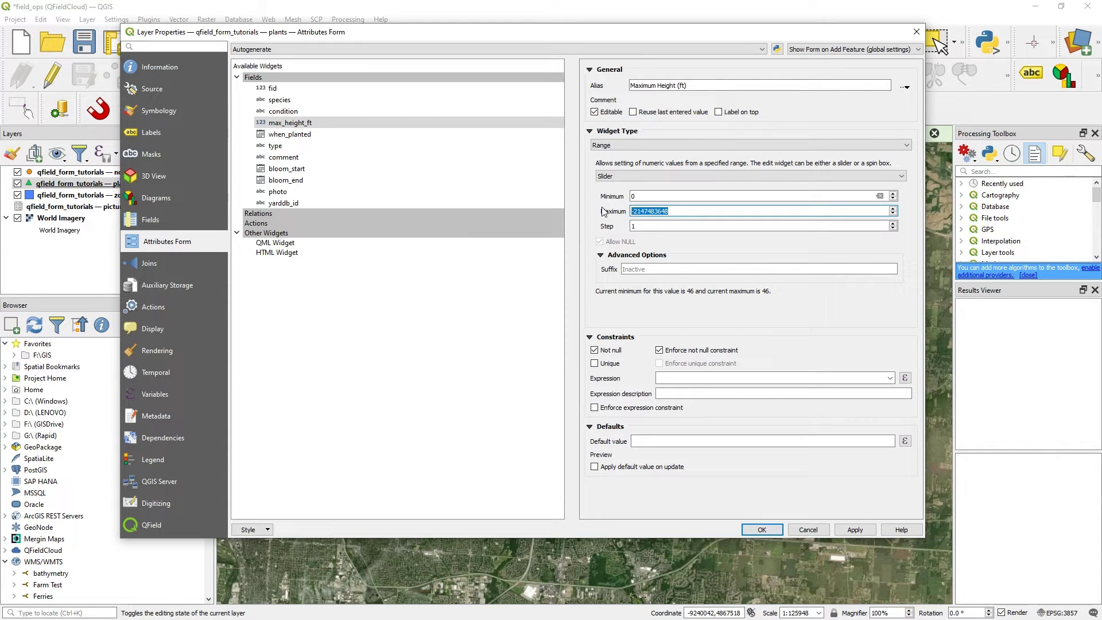
pyautogui.write('200')
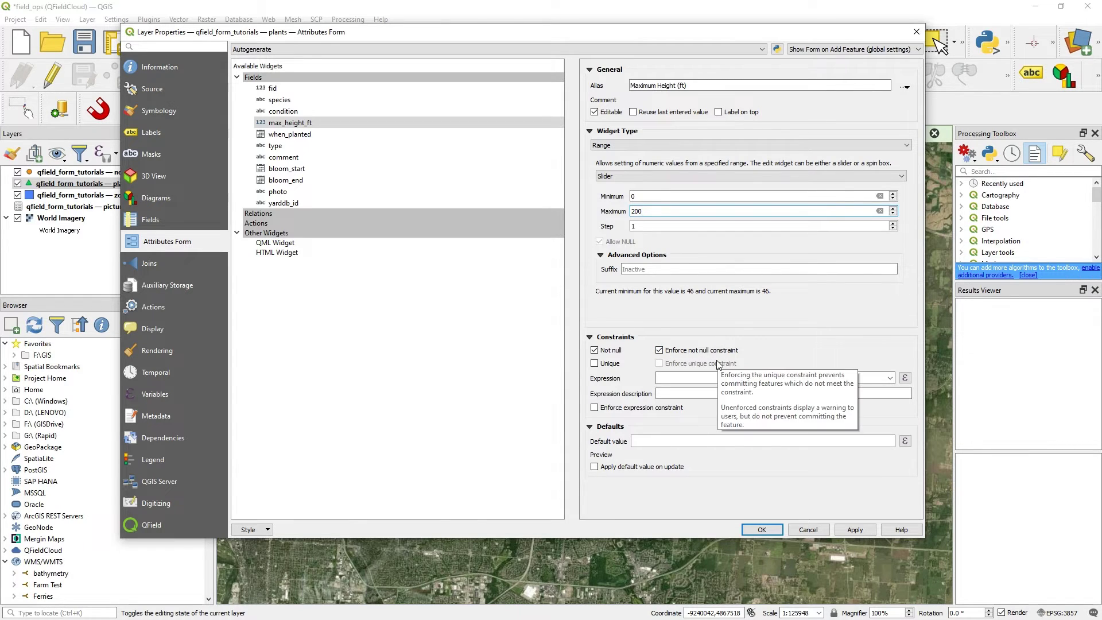
# Turn Enforce not null constraint off and back on so it stays enforced
pyautogui.click(659, 350)
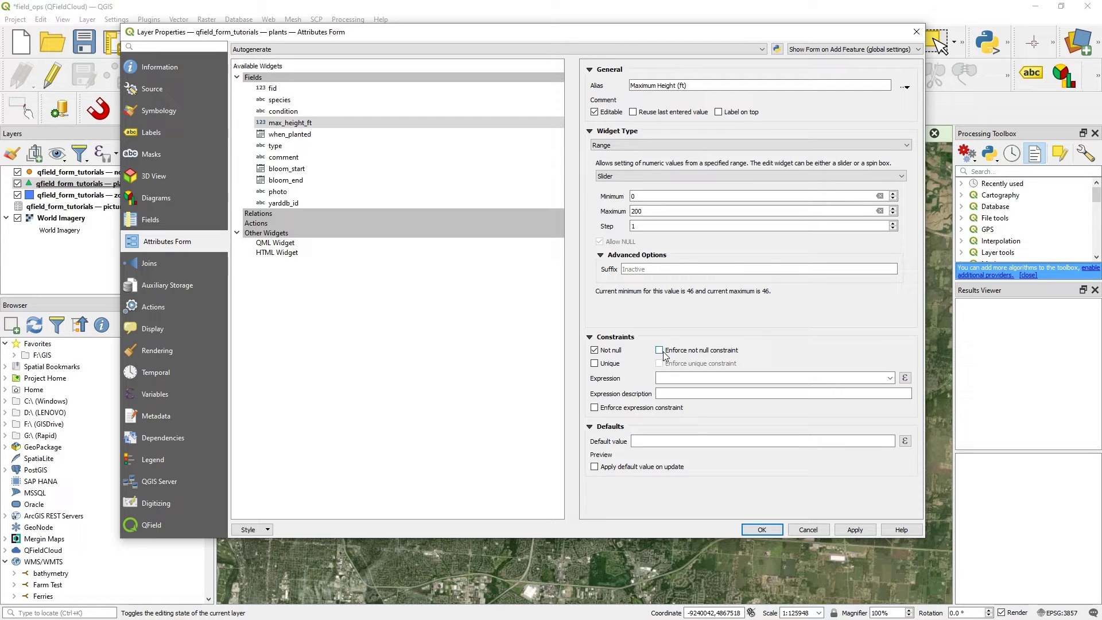
pyautogui.moveTo(660, 354)
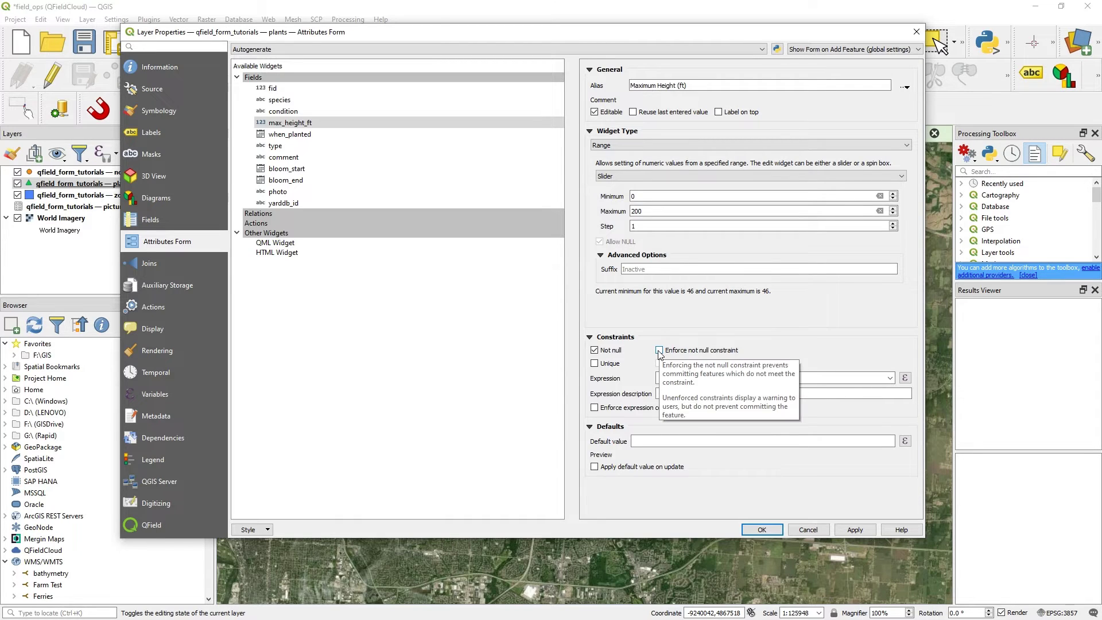
pyautogui.click(661, 351)
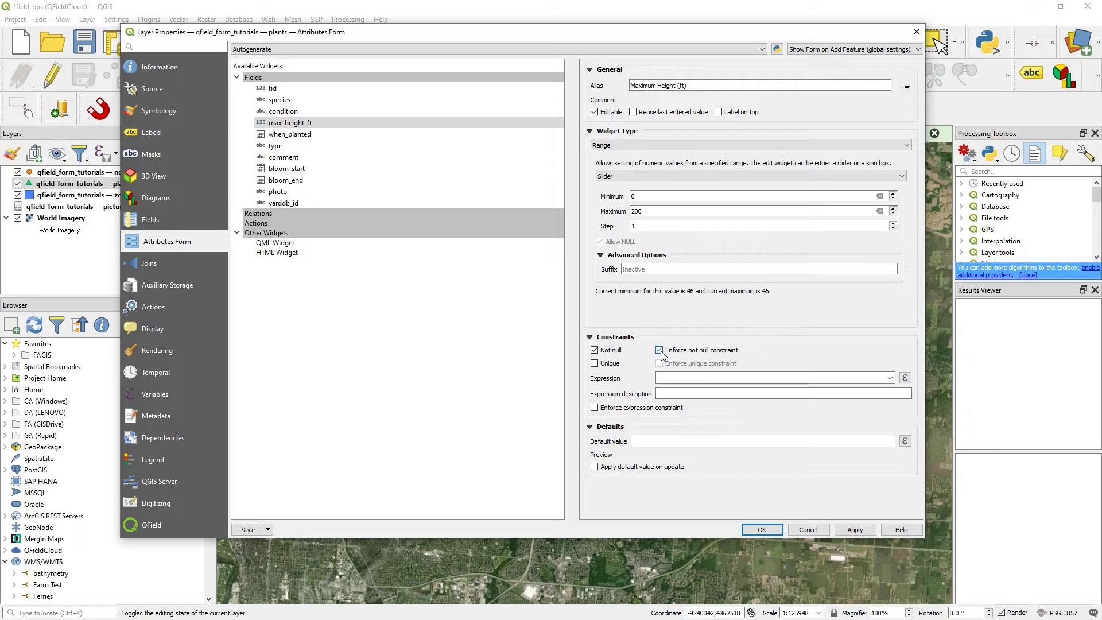
# Apply the field settings and add a test plant point with Maximum Height slid to 63
pyautogui.click(761, 531)
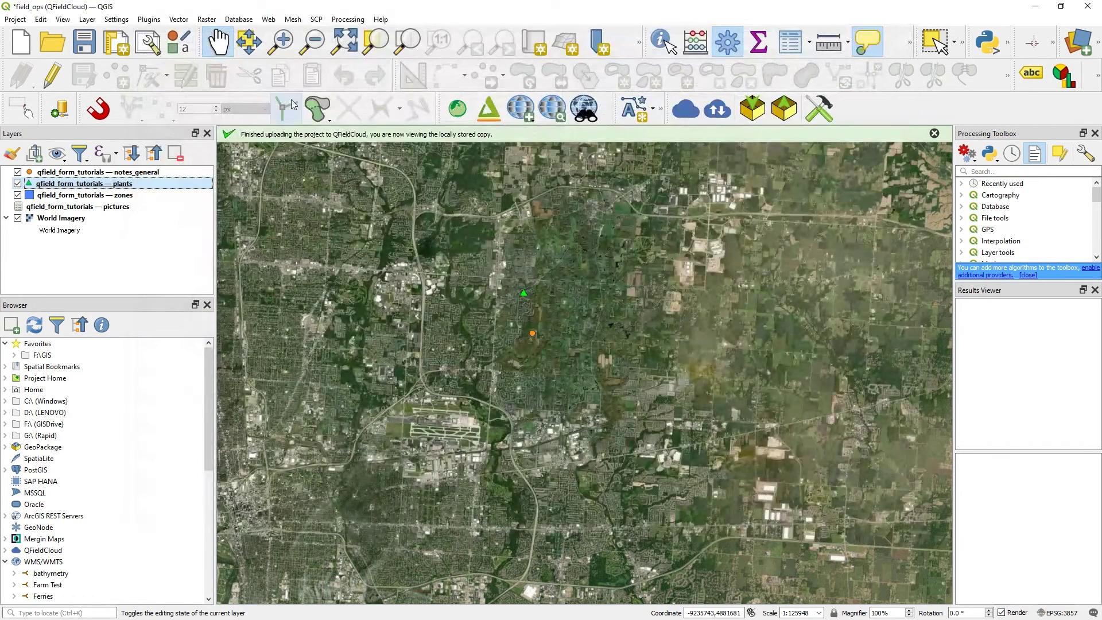
pyautogui.click(53, 75)
pyautogui.click(117, 75)
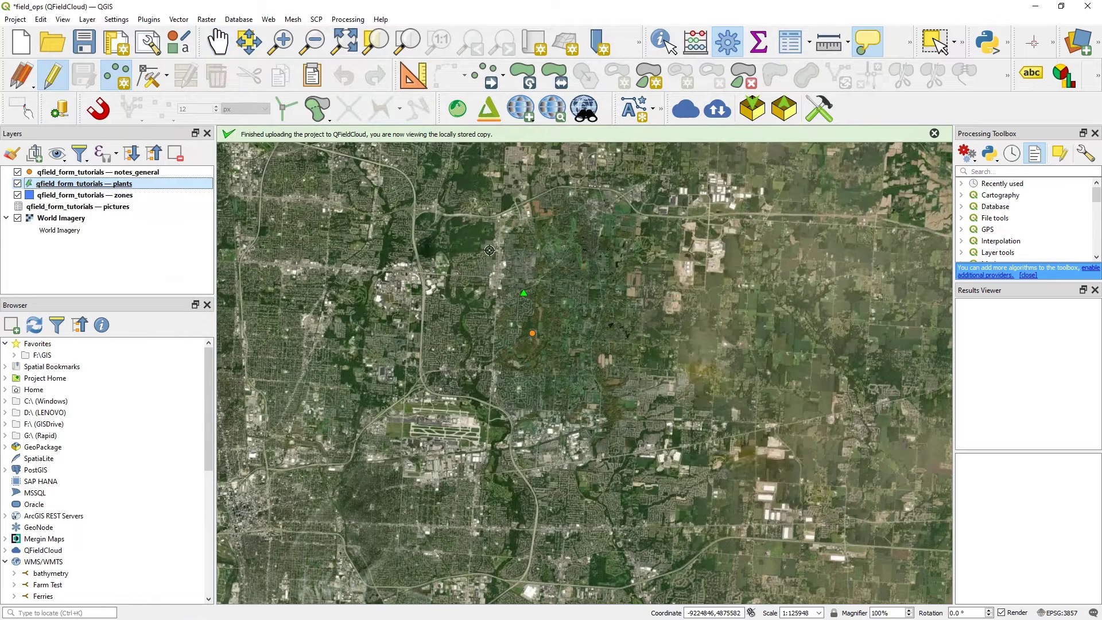
pyautogui.click(522, 274)
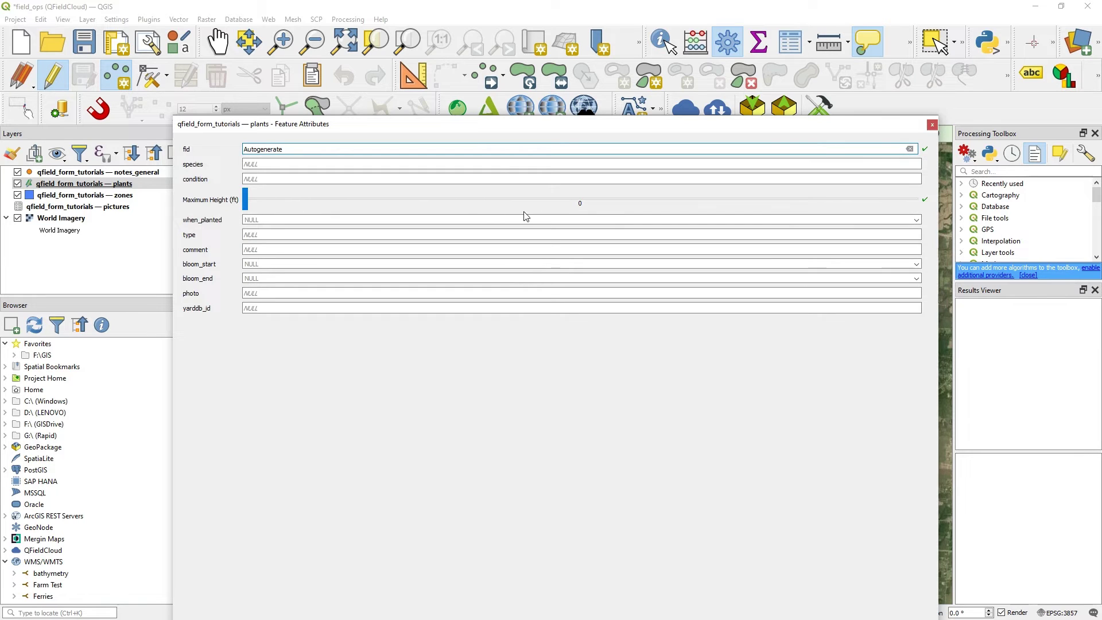
pyautogui.moveTo(251, 202)
pyautogui.mouseDown()
pyautogui.moveTo(456, 207)
pyautogui.moveTo(266, 204)
pyautogui.mouseUp()
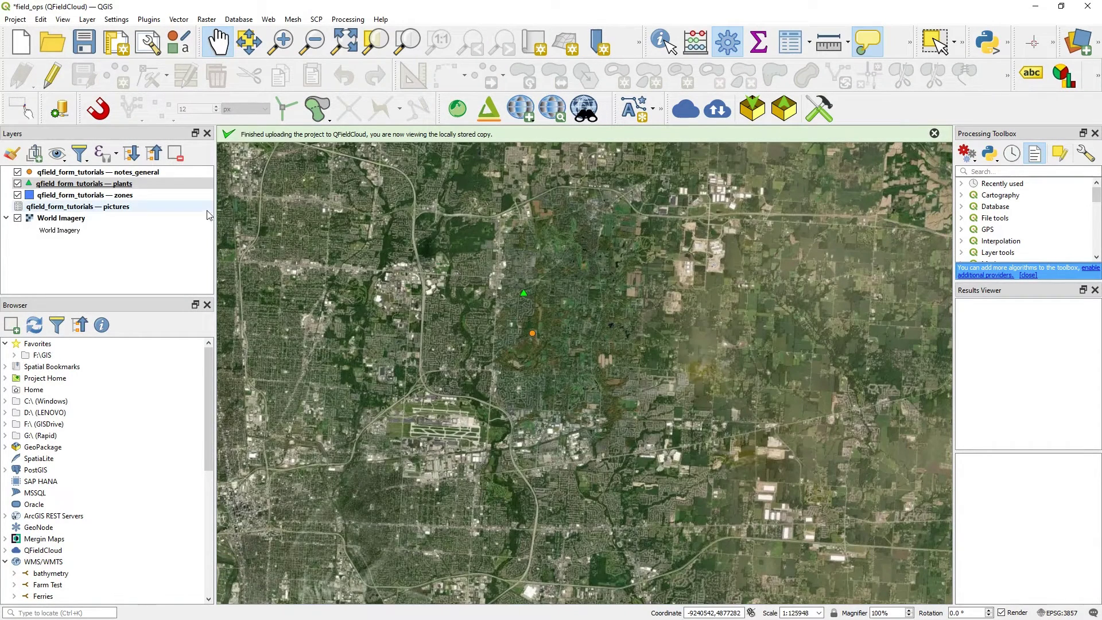
# Save the project and synchronize it, uploading field_ops_cloud.qgs to QFieldCloud
pyautogui.click(91, 51)
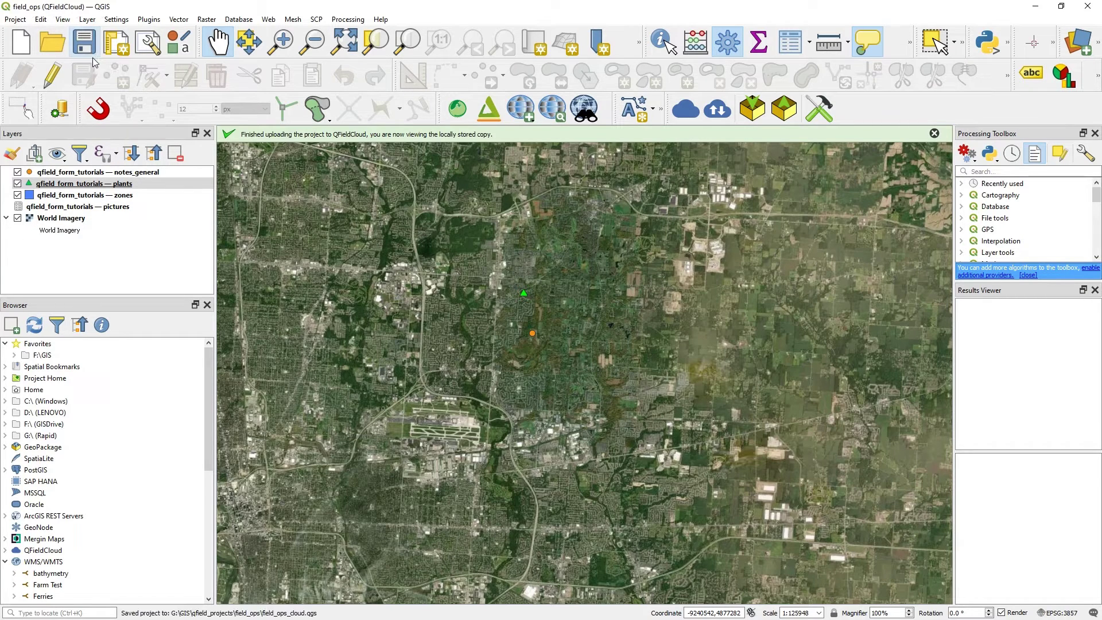
pyautogui.click(714, 112)
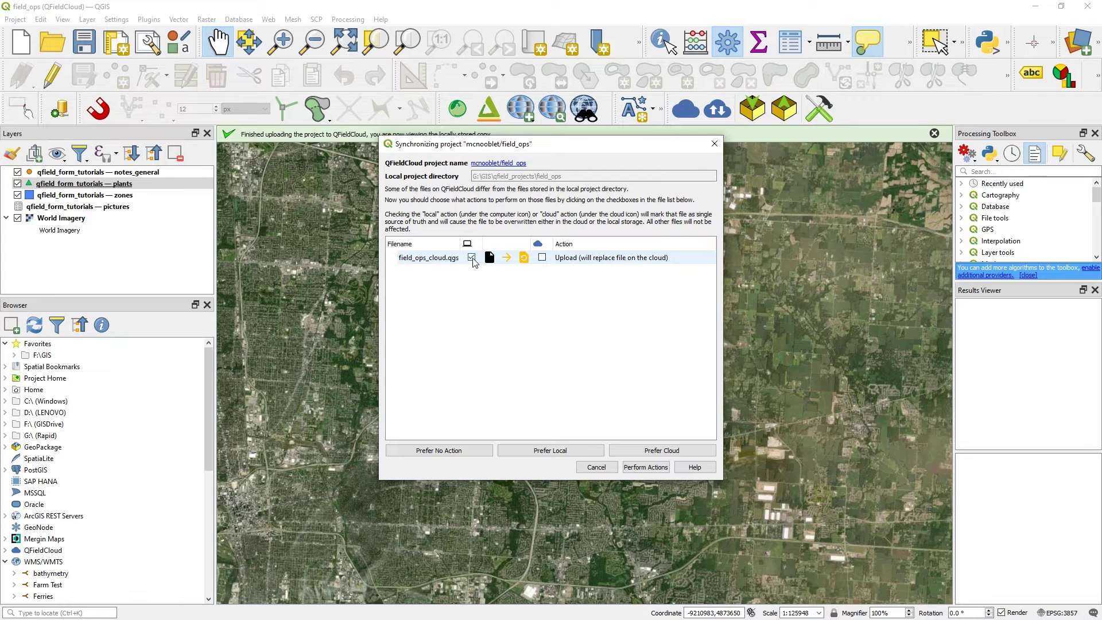
pyautogui.click(636, 468)
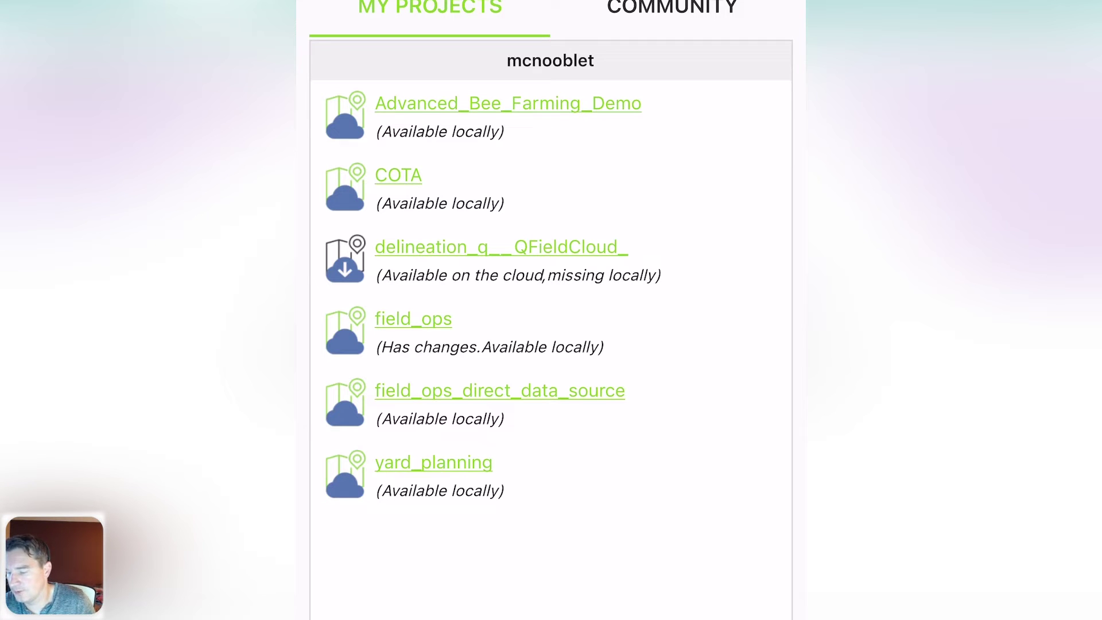
# Remove the device's stored copy of field_ops from the QFieldCloud project list
pyautogui.click(413, 319)
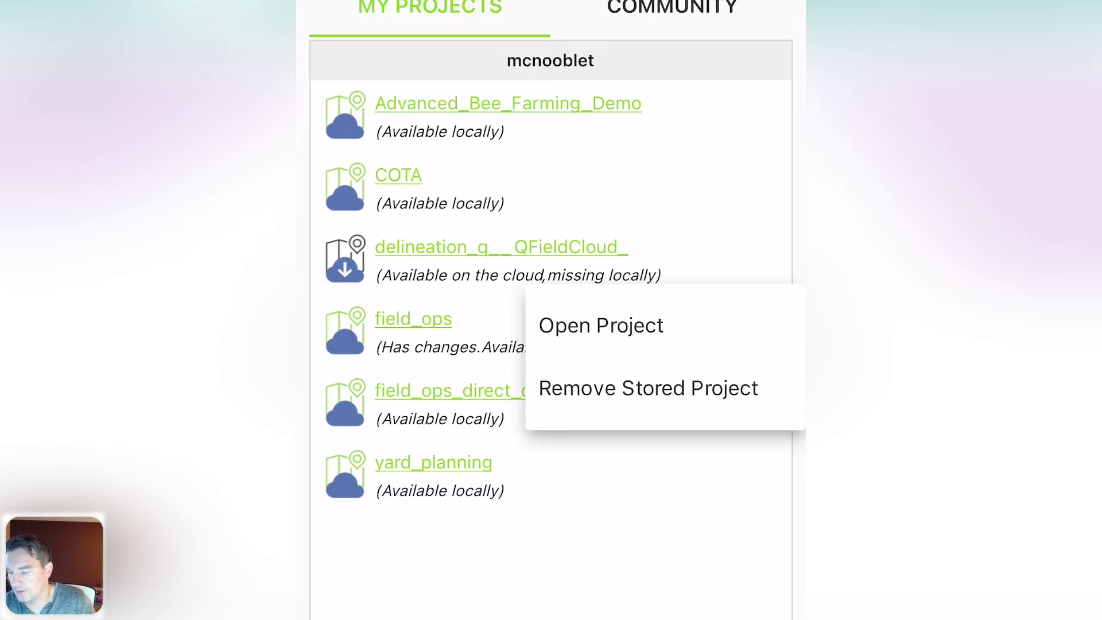
pyautogui.click(649, 388)
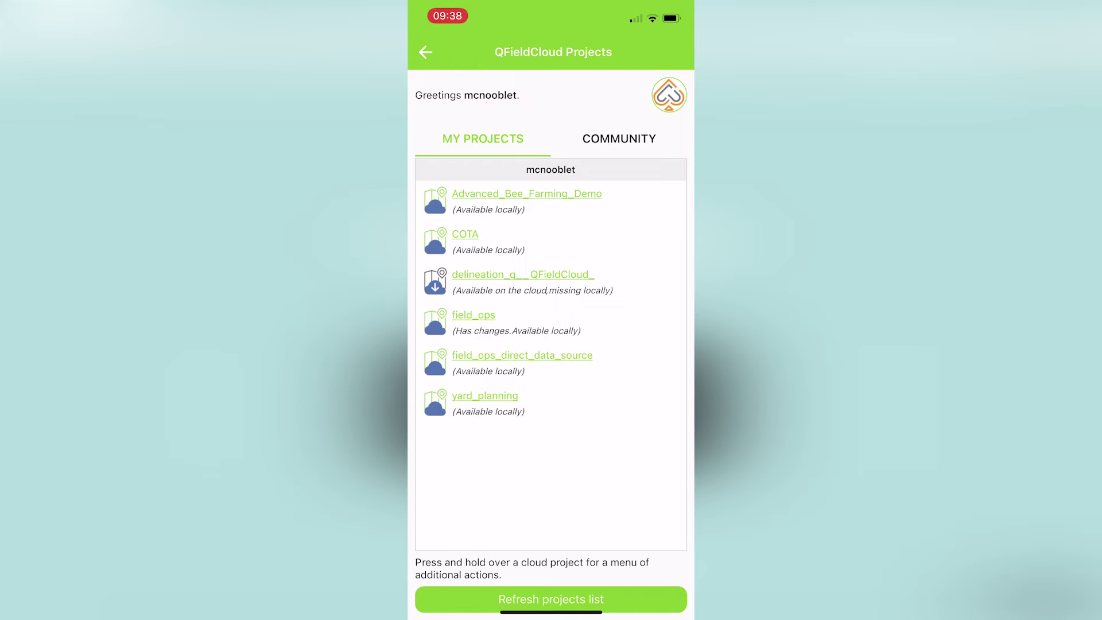
# Open field_ops, make plants the active layer, and start a new plant with Maximum Height 63.0
pyautogui.click(522, 355)
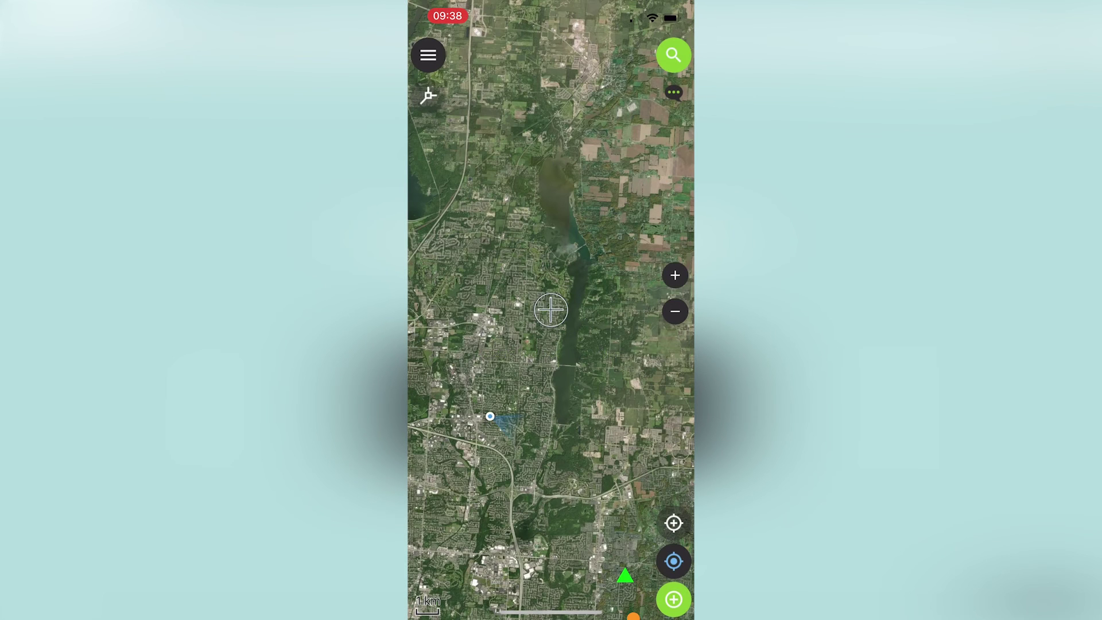
pyautogui.click(428, 55)
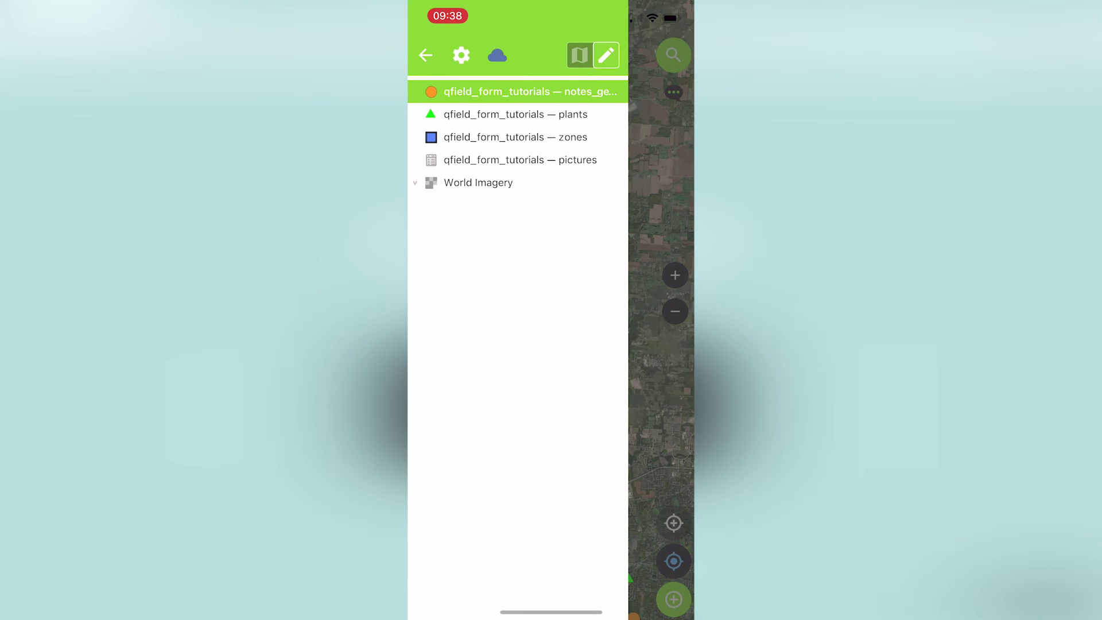
pyautogui.click(519, 115)
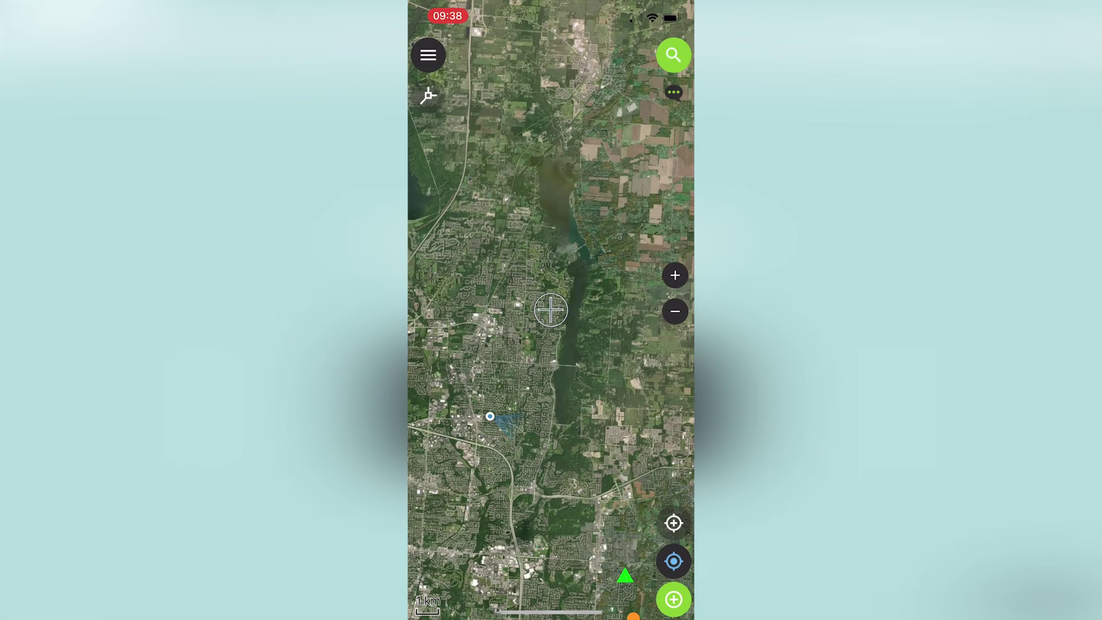
pyautogui.click(673, 599)
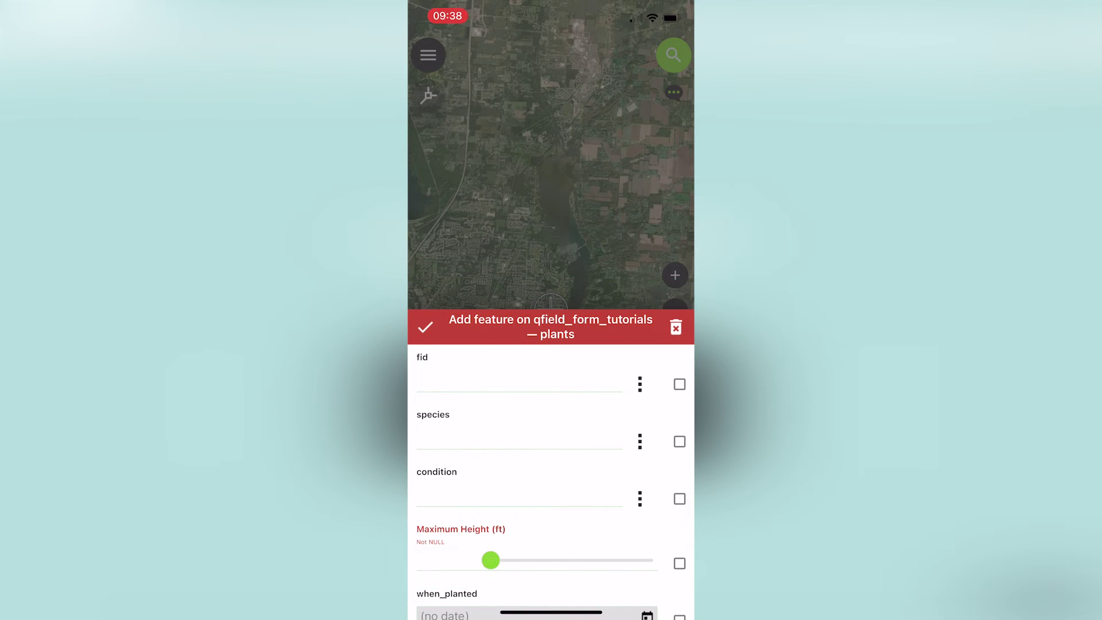
pyautogui.scroll(-2, 551, 482)
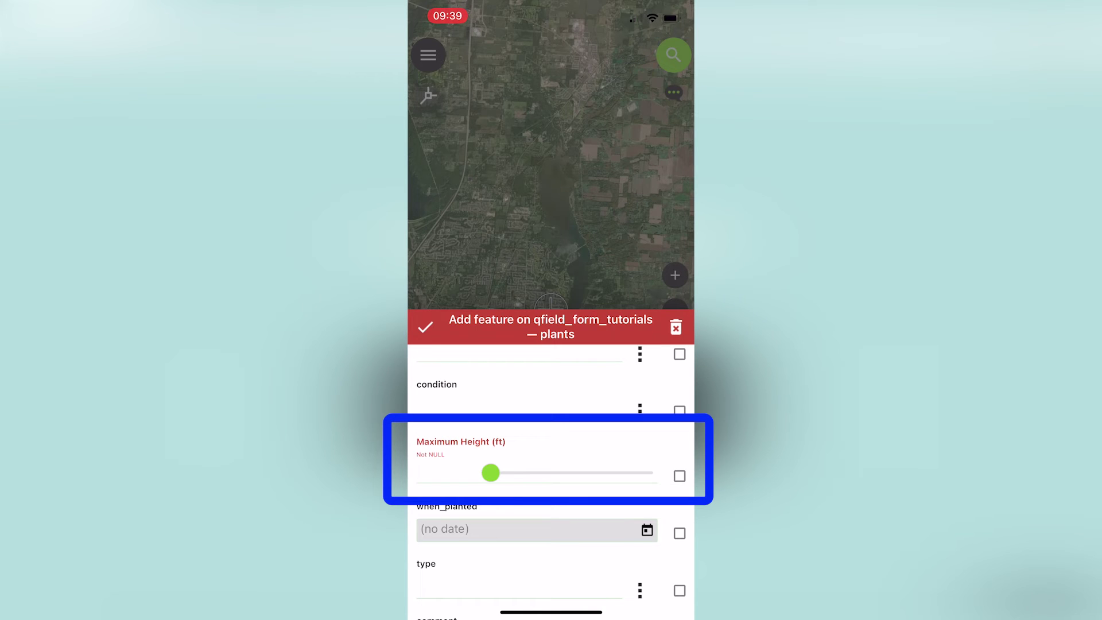
pyautogui.moveTo(491, 473); pyautogui.dragTo(539, 466)
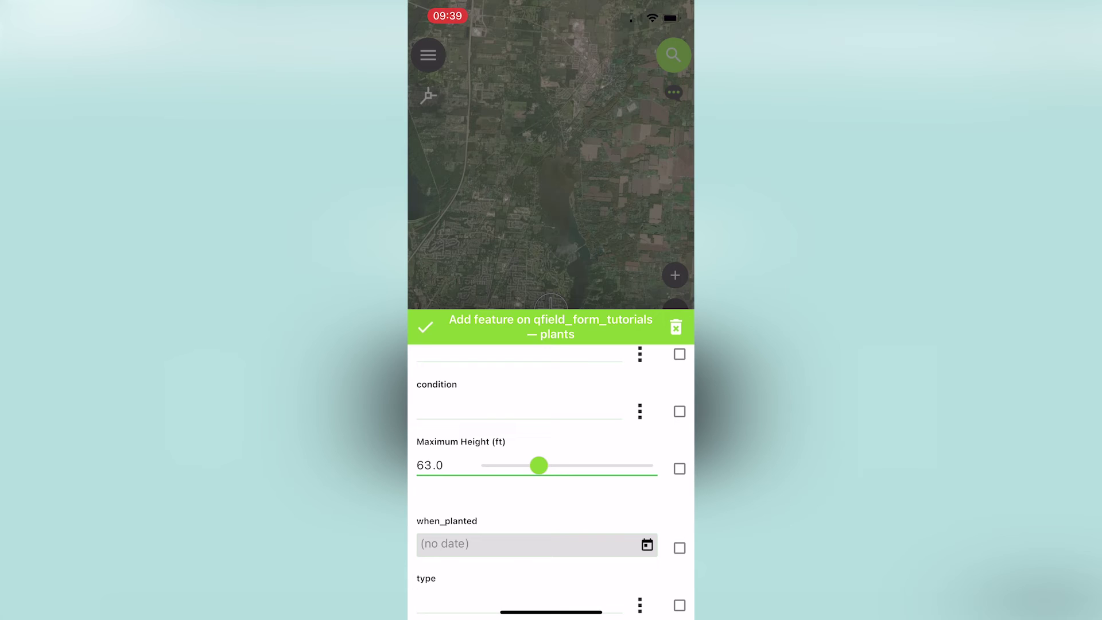
# Tick the remember checkbox so Maximum Height 63.0 carries over to later plants
pyautogui.click(679, 468)
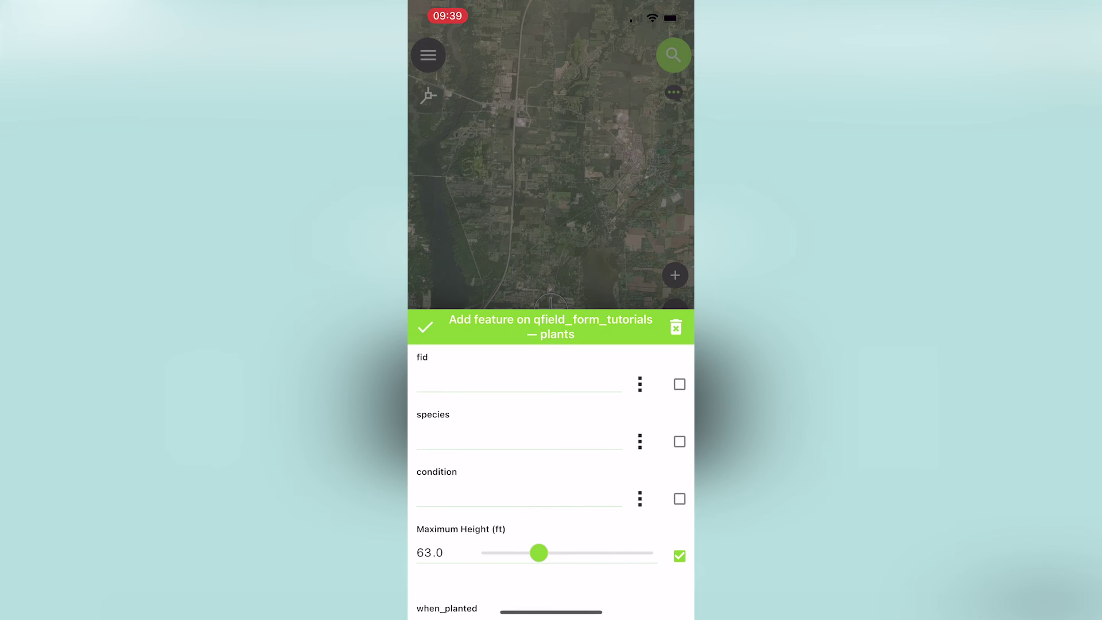
pyautogui.scroll(-2, 551, 482)
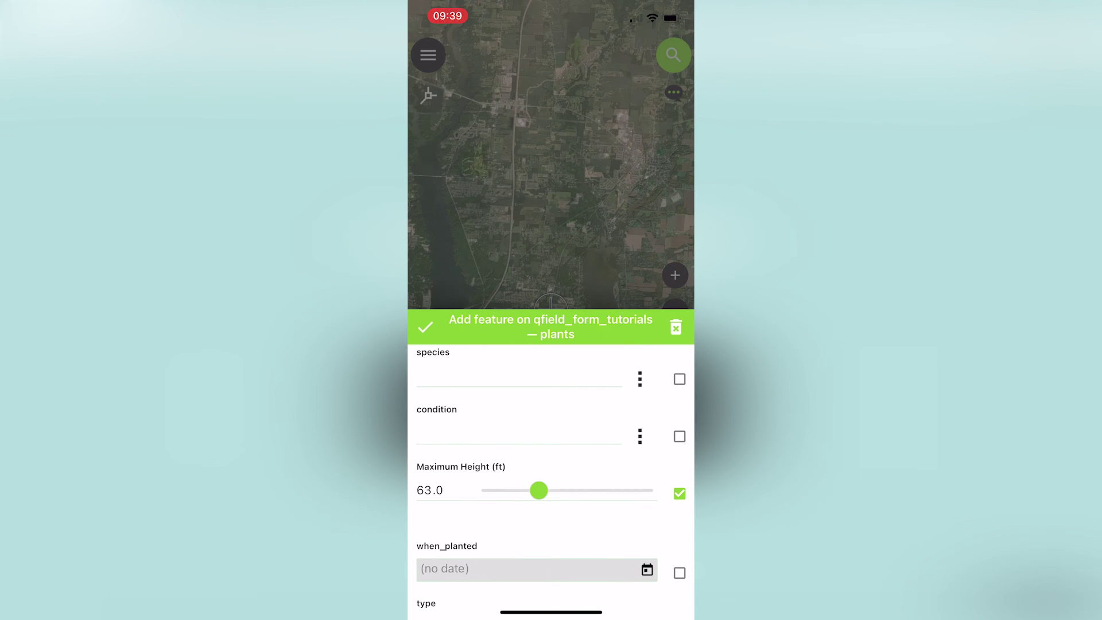
pyautogui.scroll(-1, 551, 477)
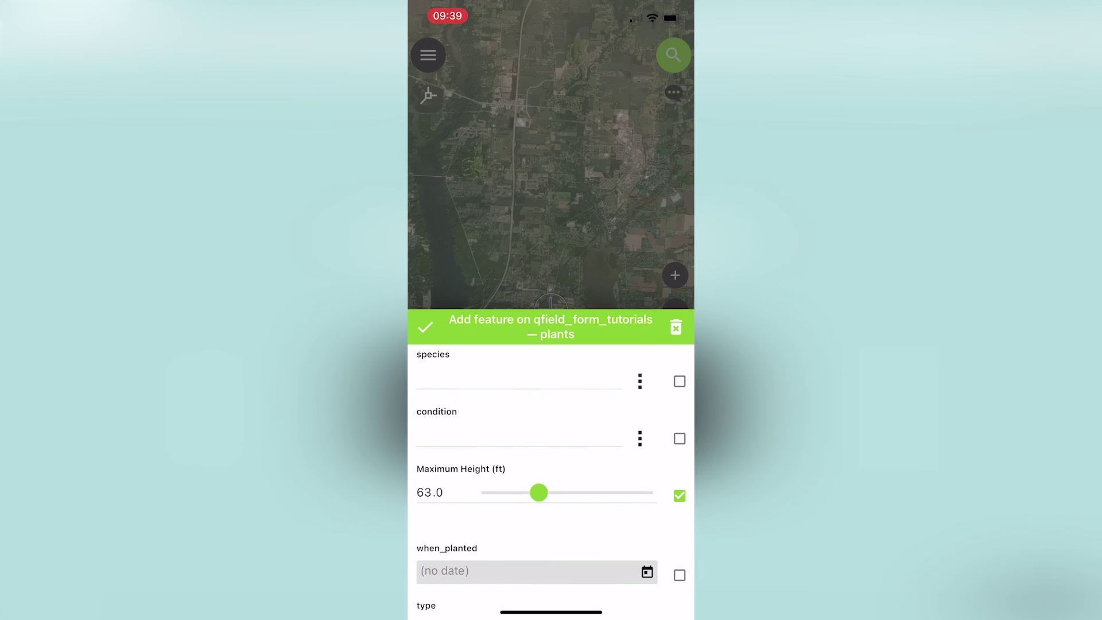
pyautogui.scroll(-3, 551, 476)
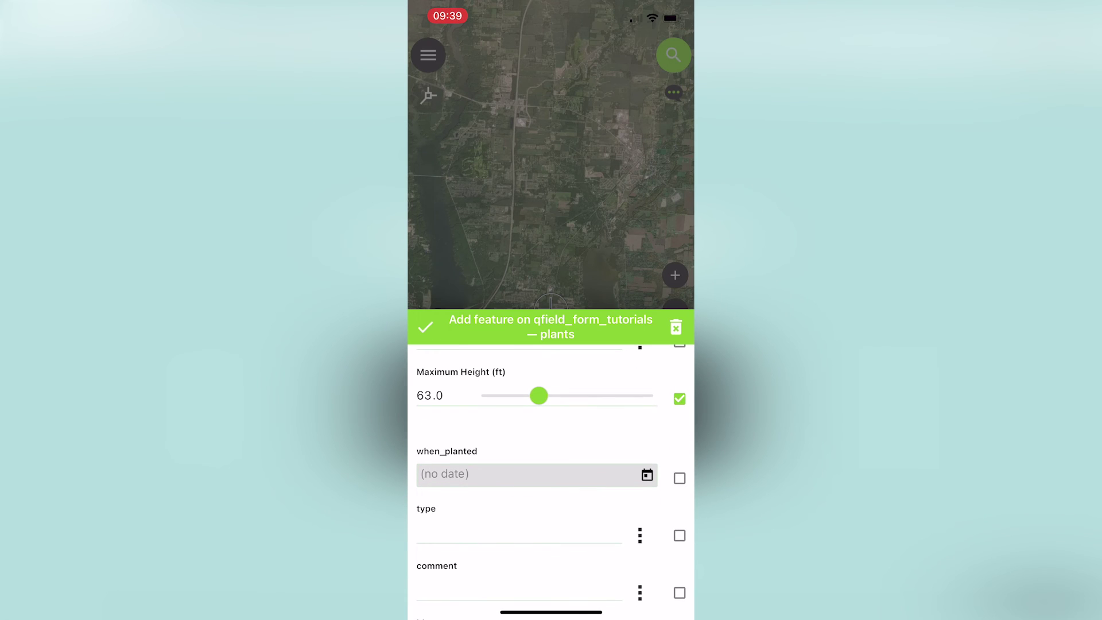
pyautogui.scroll(4, 551, 477)
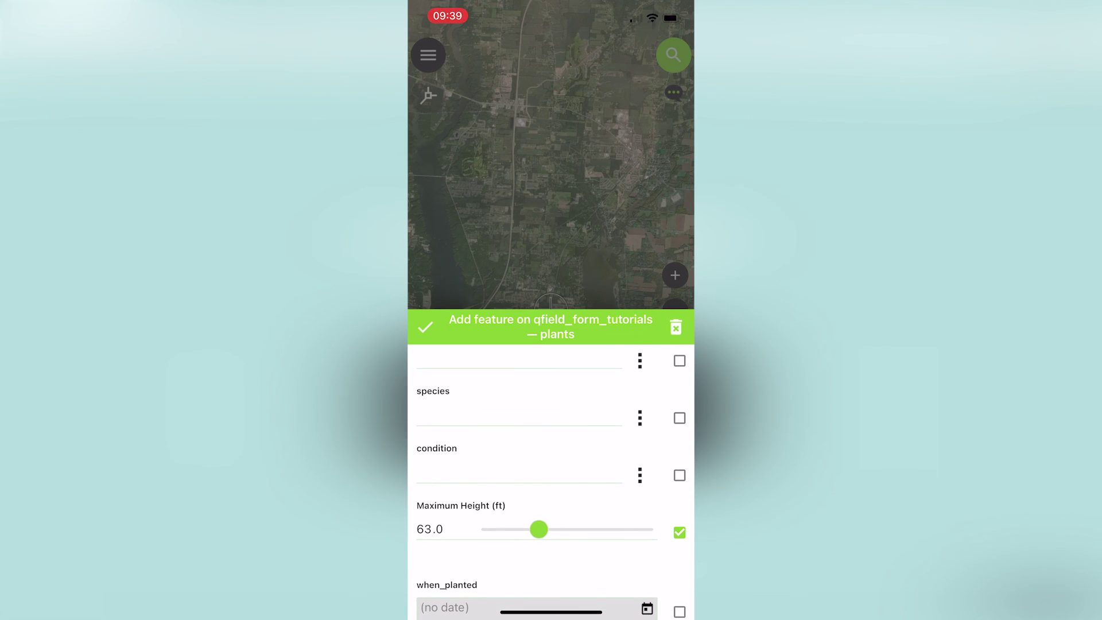